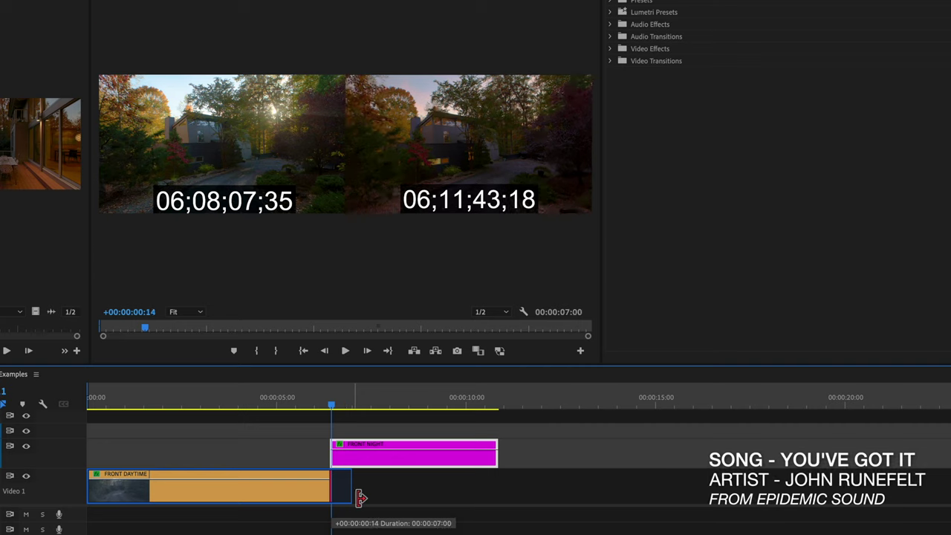
Step: Overlap the daytime clip with the night clip's start, park the playhead at 6:00, and search effects for 'gradient'
{"action": "left_click_drag", "start_coordinate": [336, 463], "coordinate": [318, 462]}
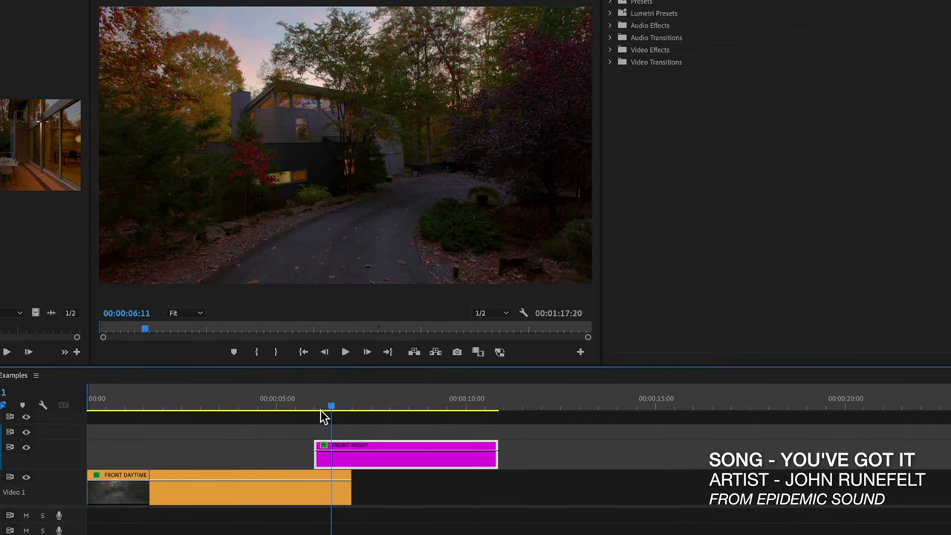
{"action": "left_click", "coordinate": [317, 408]}
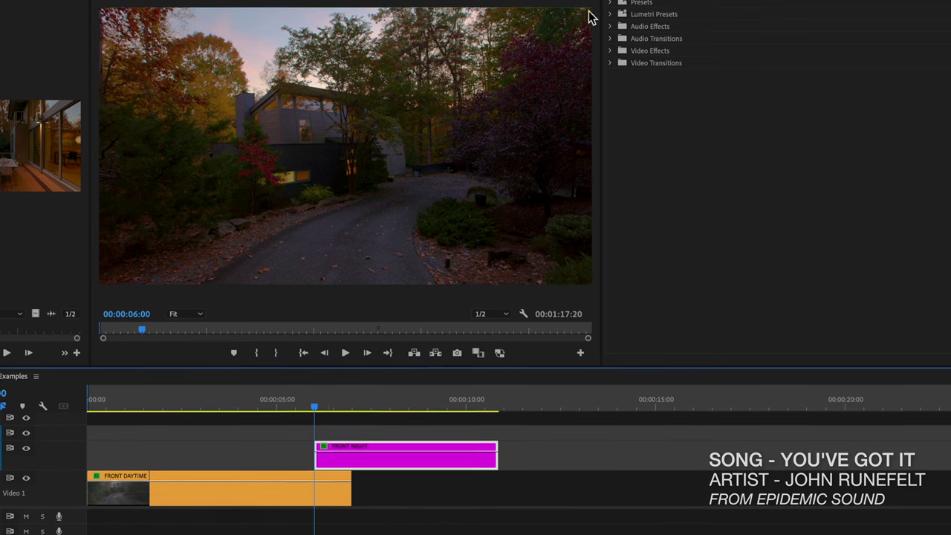
{"action": "left_click", "coordinate": [673, 4]}
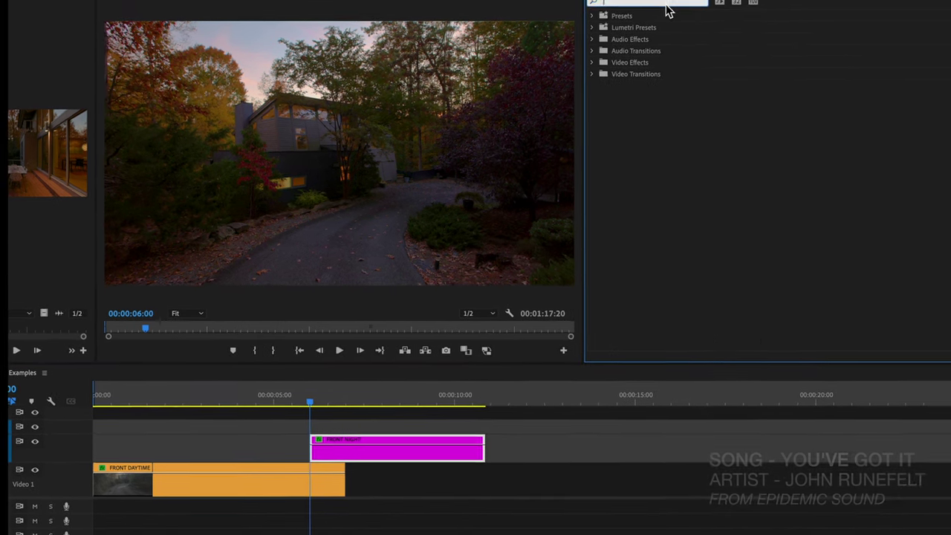
{"action": "type", "text": "gradient"}
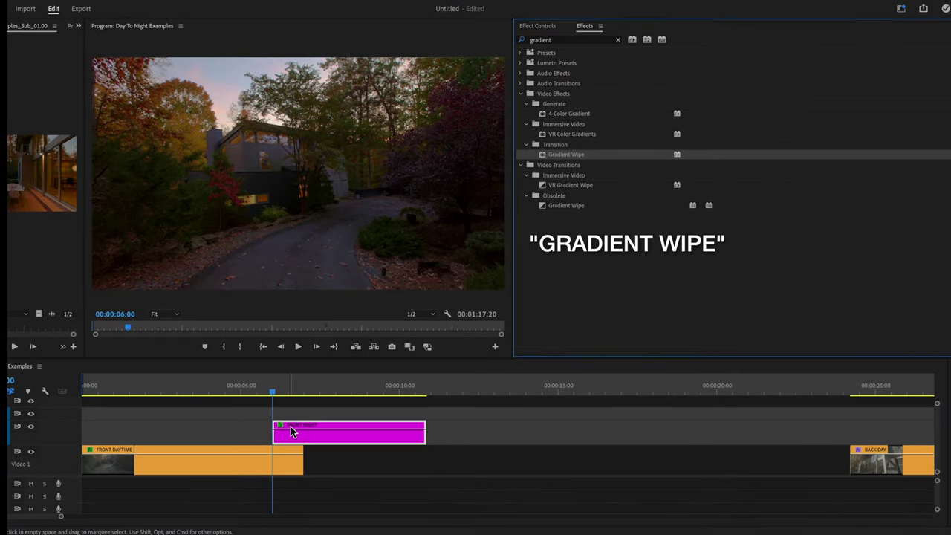
Step: Keyframe Gradient Wipe's Transition Completion from 100% at 6:00 to 0% at 6:23, with 2% softness
{"action": "left_click", "coordinate": [536, 26]}
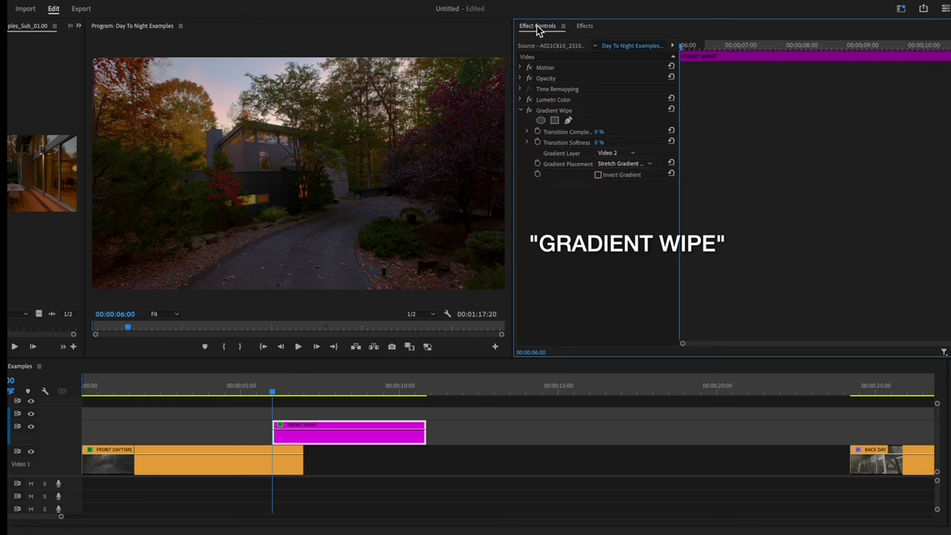
{"action": "left_click", "coordinate": [554, 112]}
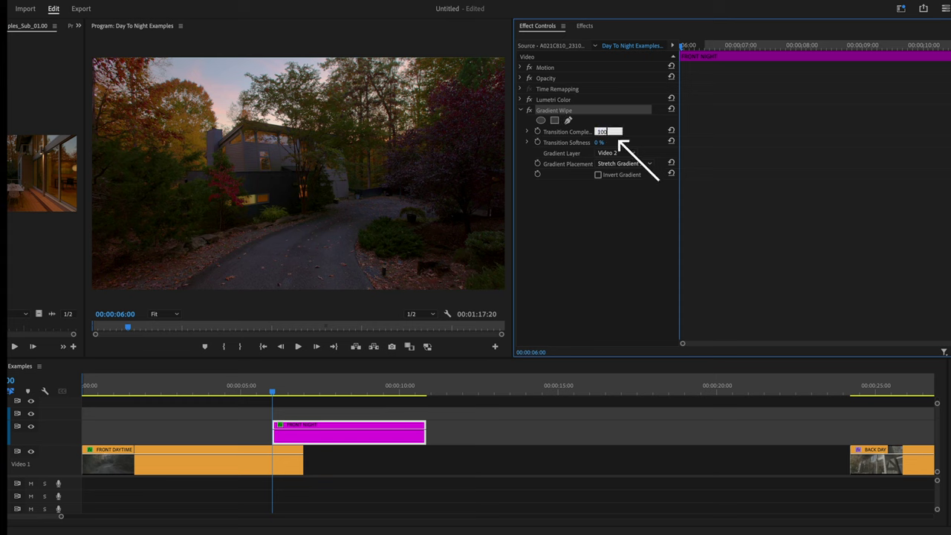
{"action": "key", "text": "Return"}
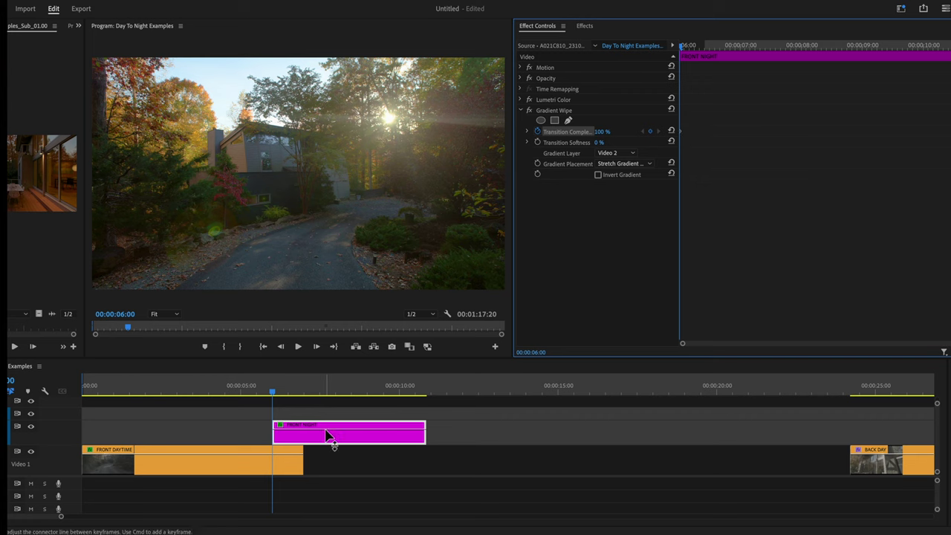
{"action": "left_click_drag", "start_coordinate": [281, 404], "coordinate": [305, 395]}
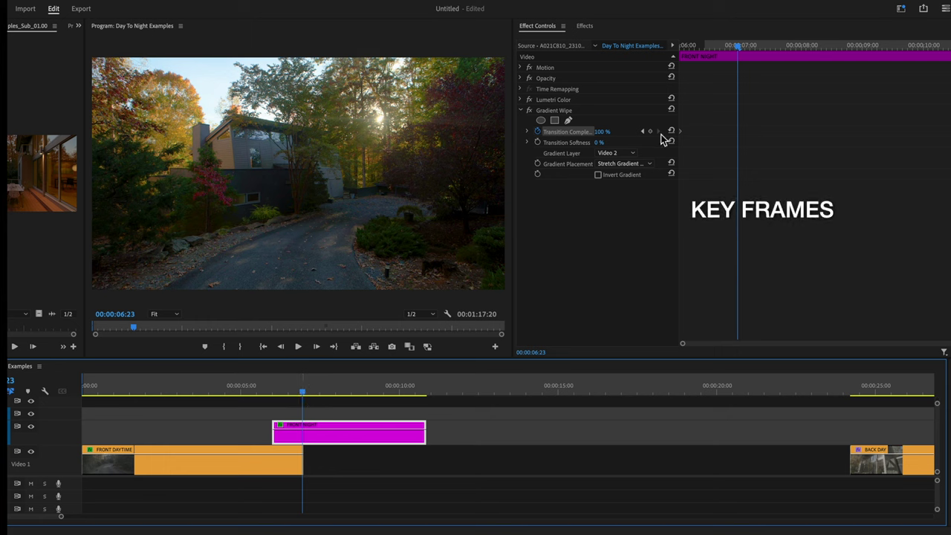
{"action": "left_click", "coordinate": [650, 132]}
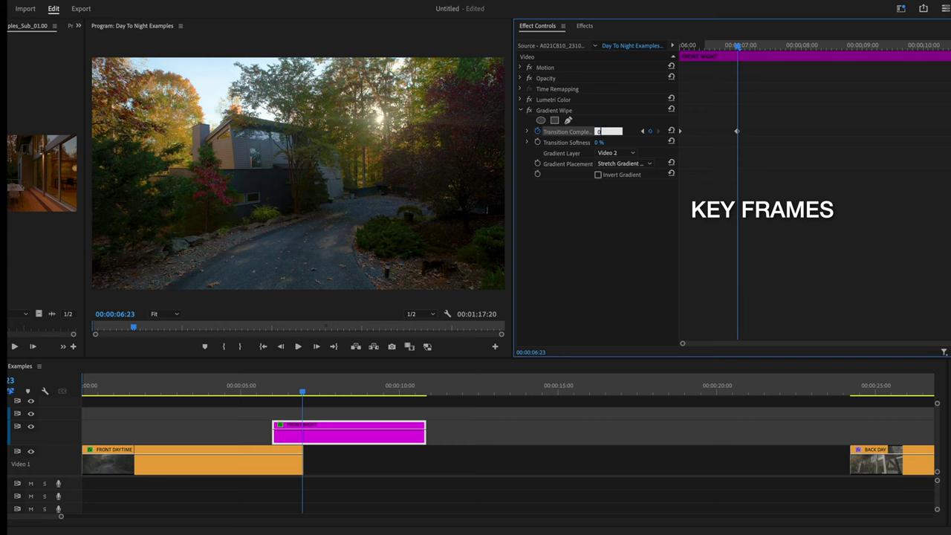
{"action": "key", "text": "Return"}
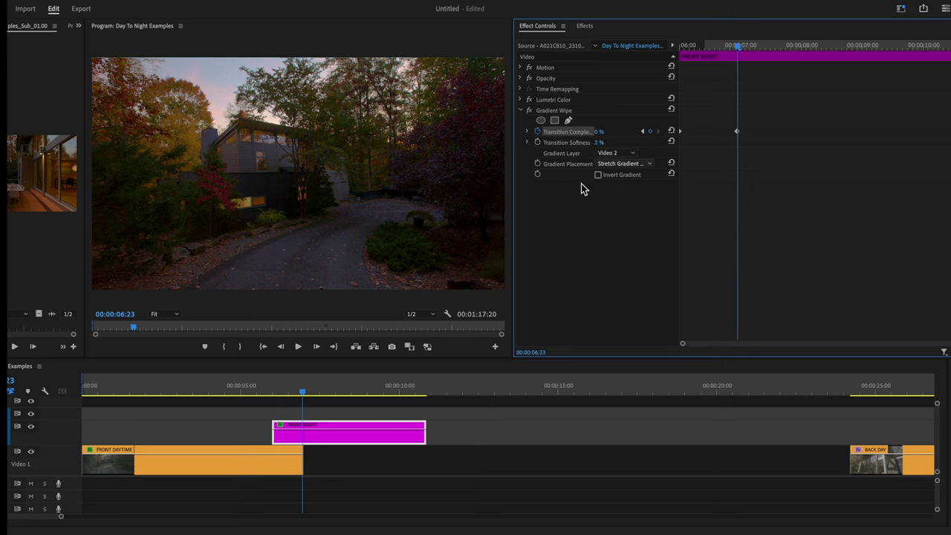
Step: Extend the FRONT DAYTIME clip's end further, tick Invert Gradient, and preview the wipe around 6:11-6:12
{"action": "left_click_drag", "start_coordinate": [260, 387], "coordinate": [310, 397]}
{"action": "left_click_drag", "start_coordinate": [310, 469], "coordinate": [316, 468]}
{"action": "left_click", "coordinate": [290, 392]}
{"action": "left_click", "coordinate": [598, 176]}
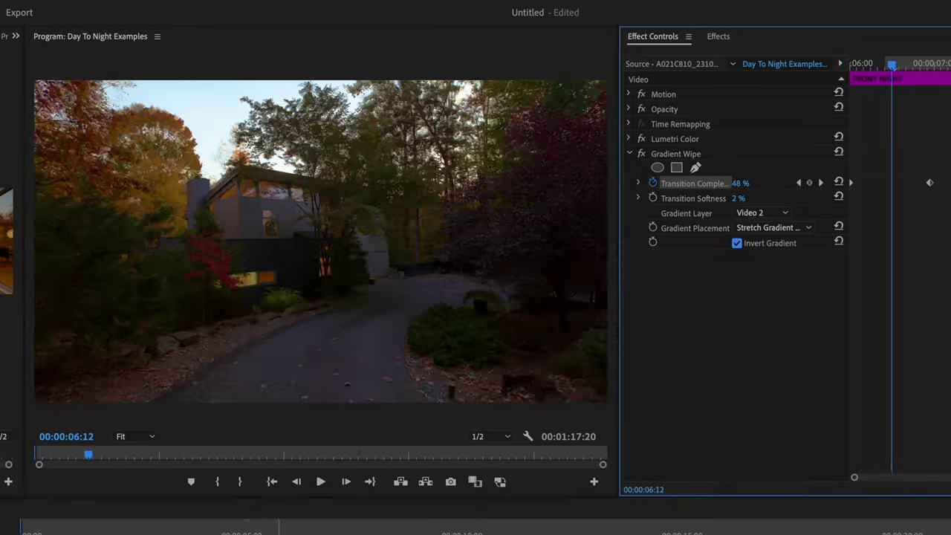
{"action": "mouse_move", "coordinate": [288, 393]}
{"action": "left_mouse_down"}
{"action": "mouse_move", "coordinate": [277, 393]}
{"action": "mouse_move", "coordinate": [291, 392]}
{"action": "left_mouse_up"}
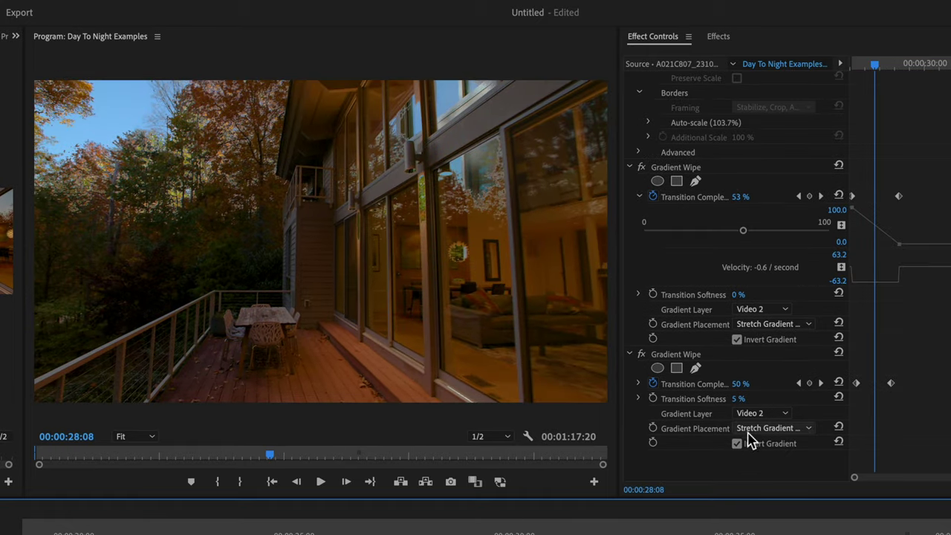
Step: Set the second Gradient Wipe's Gradient Placement to Center Gradient
{"action": "left_click", "coordinate": [750, 430]}
{"action": "left_click", "coordinate": [758, 455]}
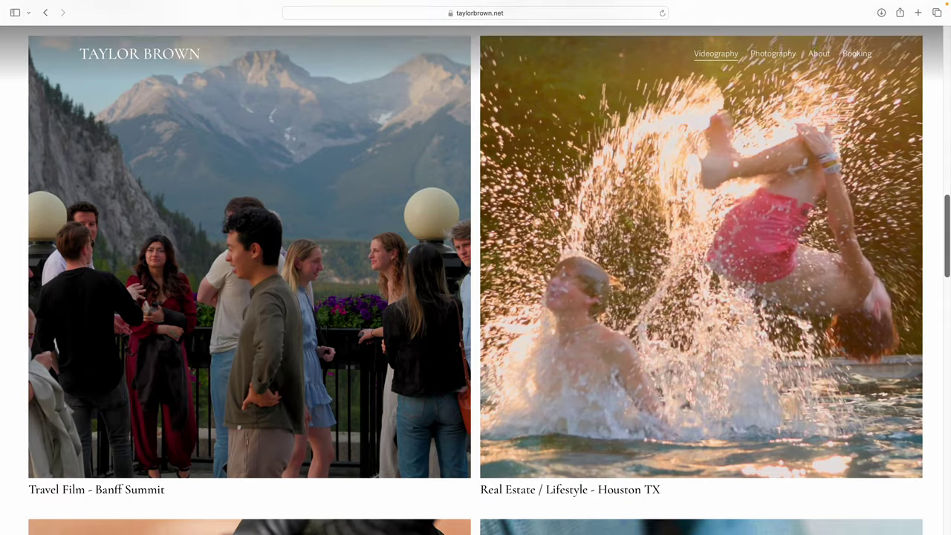
Step: Scroll down through the Videography page's project thumbnails to the footer
{"action": "scroll", "coordinate": [476, 275], "scroll_direction": "down", "scroll_amount": 2}
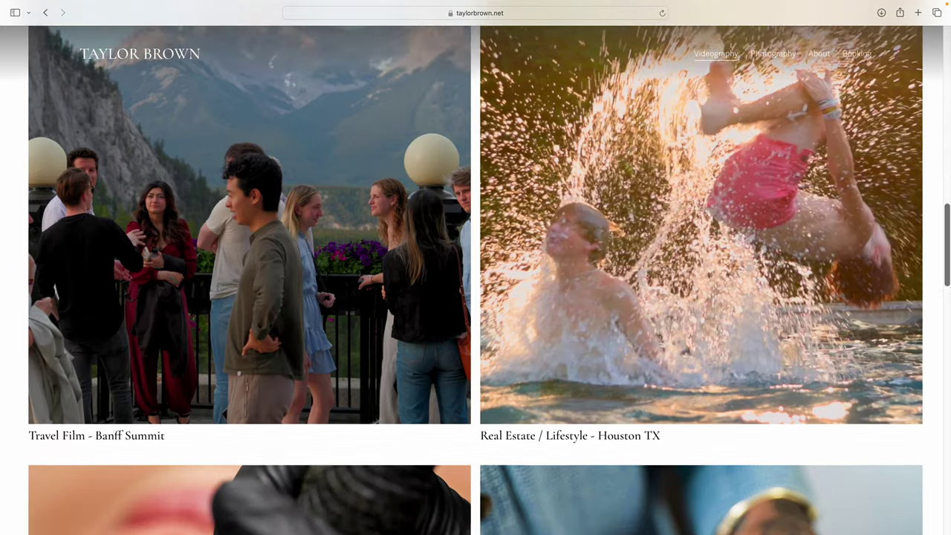
{"action": "scroll", "coordinate": [476, 275], "scroll_direction": "down", "scroll_amount": 6}
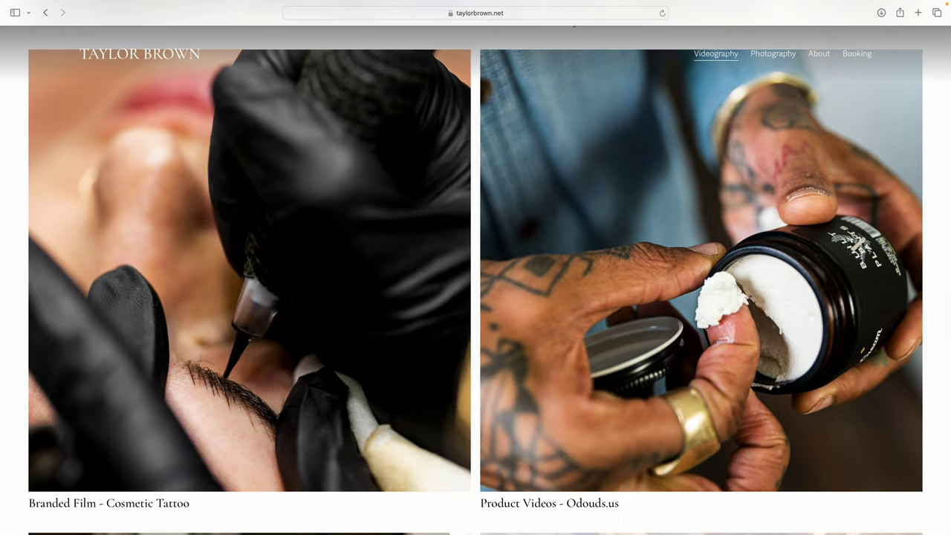
{"action": "scroll", "coordinate": [476, 275], "scroll_direction": "down", "scroll_amount": 7}
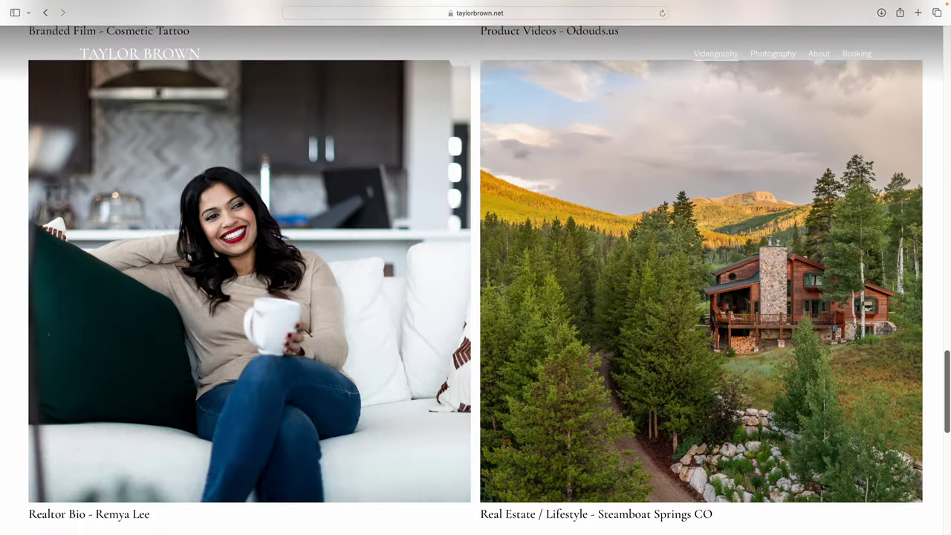
{"action": "scroll", "coordinate": [475, 275], "scroll_direction": "down", "scroll_amount": 5}
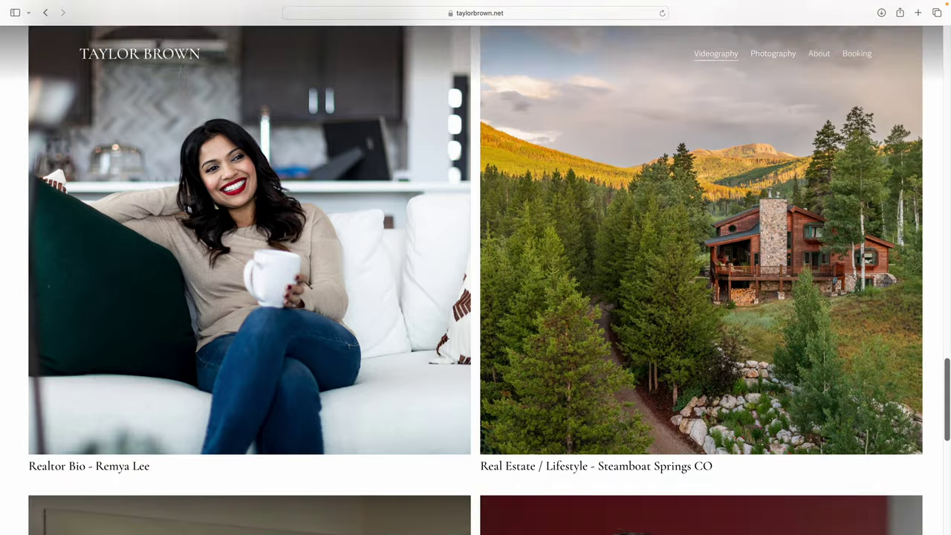
{"action": "scroll", "coordinate": [476, 275], "scroll_direction": "down", "scroll_amount": 3}
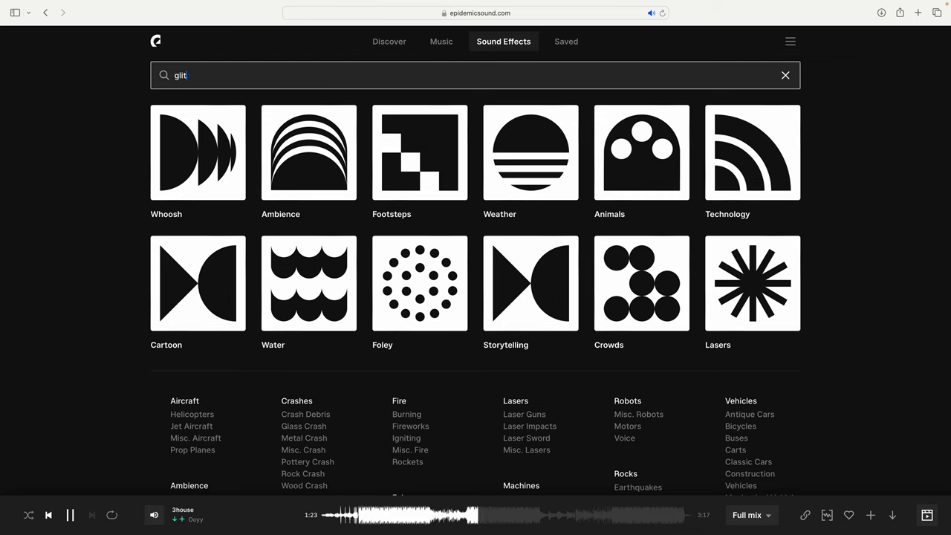
Step: Search sound effects for 'glitch' and audition Electrical Glitch 2, then Electrical Glitch 1
{"action": "type", "text": "ch"}
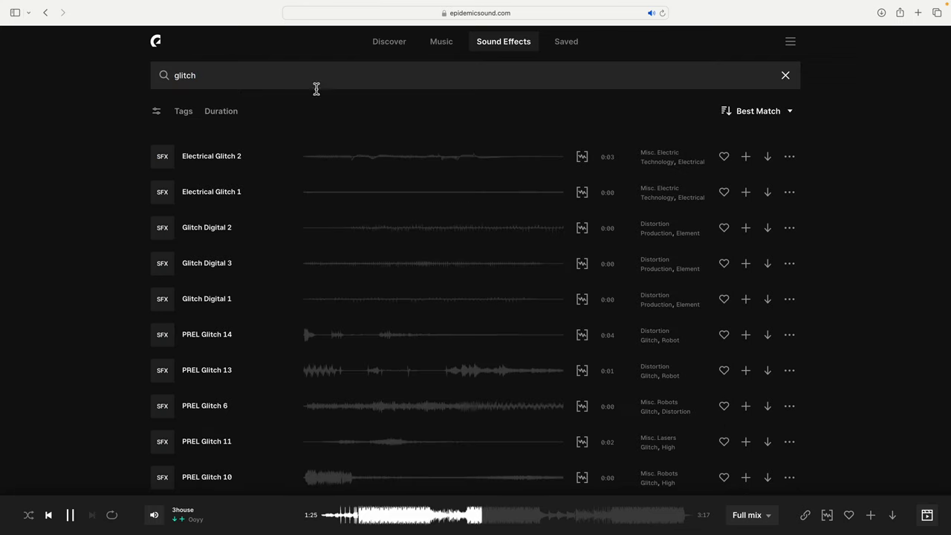
{"action": "left_click", "coordinate": [162, 158]}
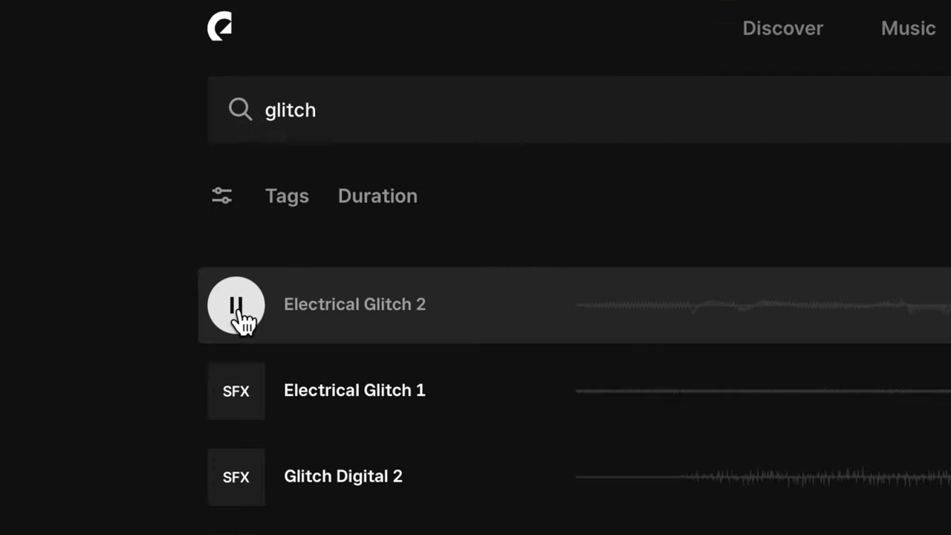
{"action": "left_click", "coordinate": [250, 406]}
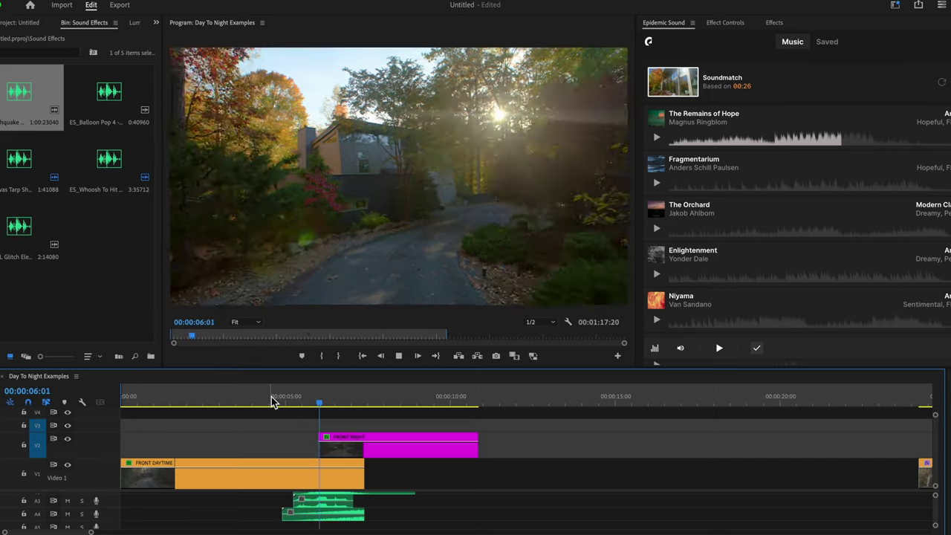
Step: Stop playback at 00:00:07:07 and trim the A4 sound clip's end to the playhead
{"action": "key", "text": "space"}
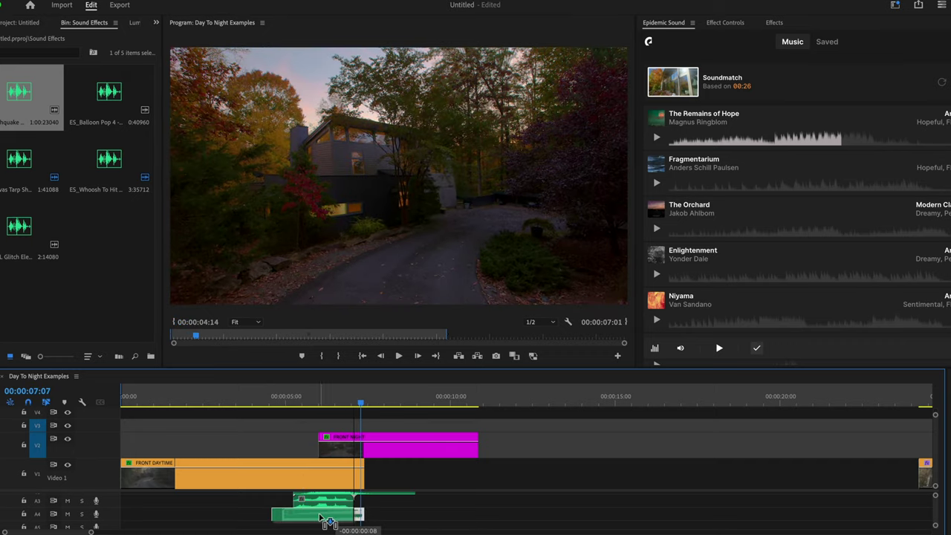
{"action": "left_click_drag", "start_coordinate": [350, 518], "coordinate": [362, 523]}
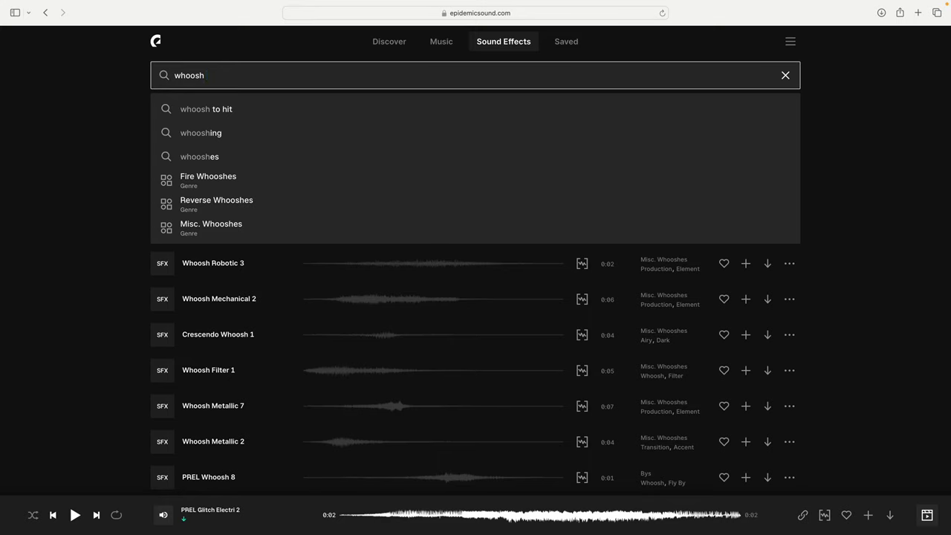
Step: Replace the whoosh search with 'hit', browse the results, and audition Distortion Hit 1
{"action": "key", "text": "super+a"}
{"action": "type", "text": "hit"}
{"action": "key", "text": "Return"}
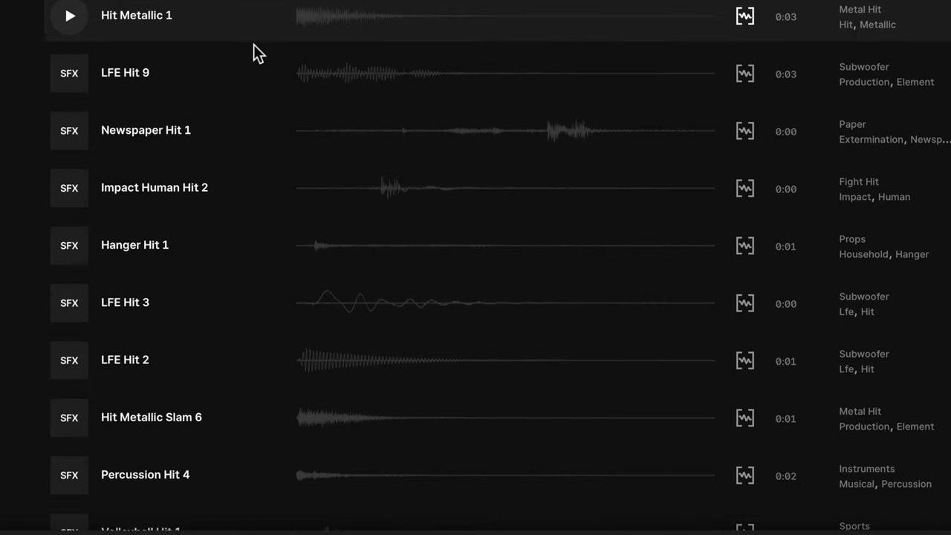
{"action": "scroll", "coordinate": [253, 46], "scroll_direction": "down", "scroll_amount": 2}
{"action": "scroll", "coordinate": [225, 227], "scroll_direction": "down", "scroll_amount": 2}
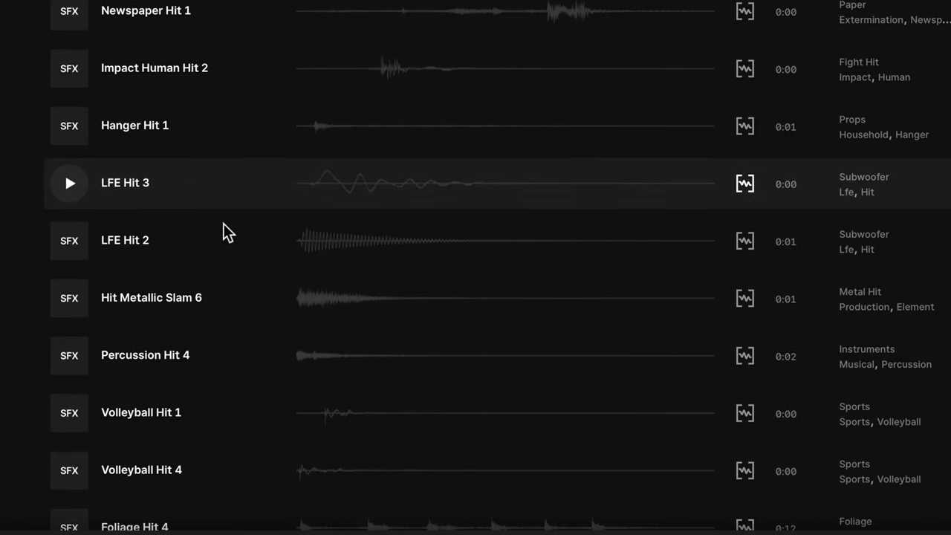
{"action": "scroll", "coordinate": [229, 225], "scroll_direction": "down", "scroll_amount": 2}
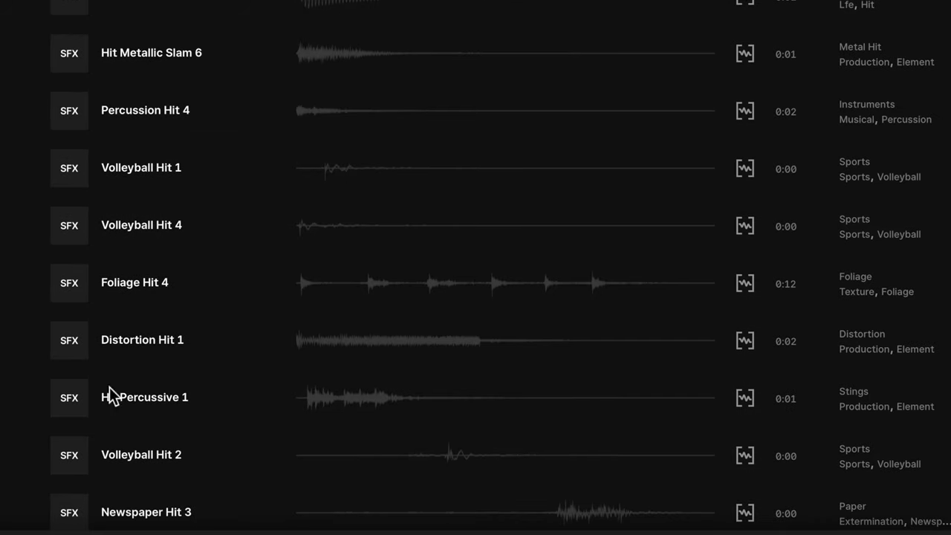
{"action": "left_click", "coordinate": [70, 342]}
{"action": "scroll", "coordinate": [80, 356], "scroll_direction": "down", "scroll_amount": 2}
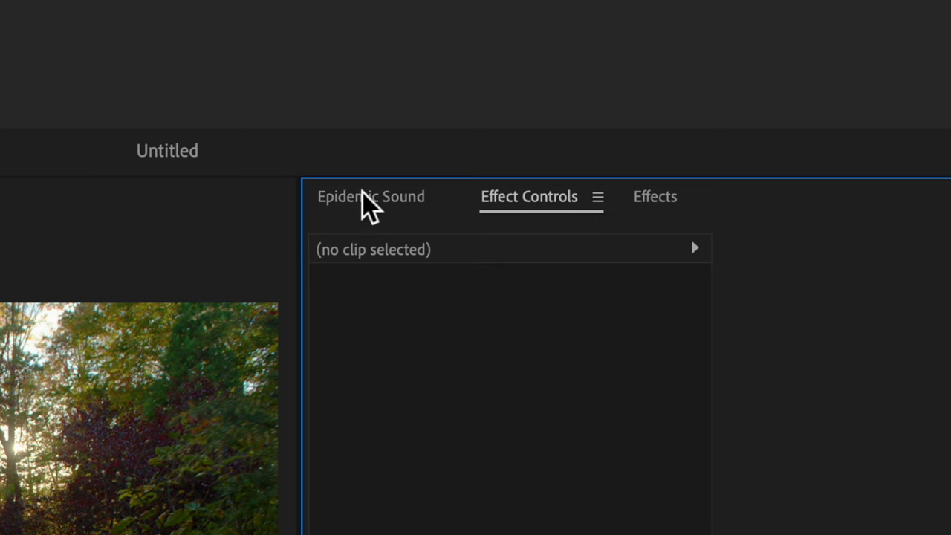
Step: In the Epidemic Sound panel, dismiss the banner and run Soundmatch on the 00:04 frame
{"action": "left_click", "coordinate": [363, 197]}
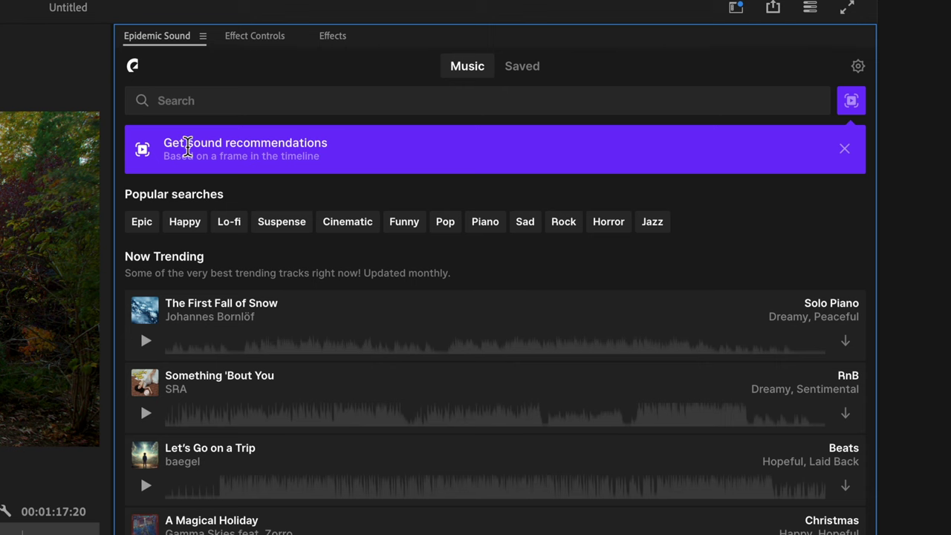
{"action": "left_click", "coordinate": [845, 149]}
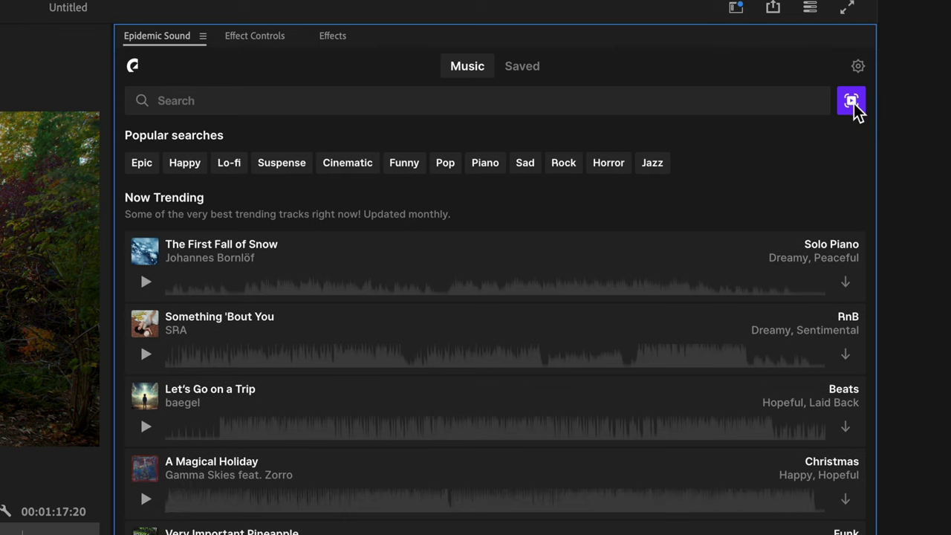
{"action": "left_click", "coordinate": [852, 102]}
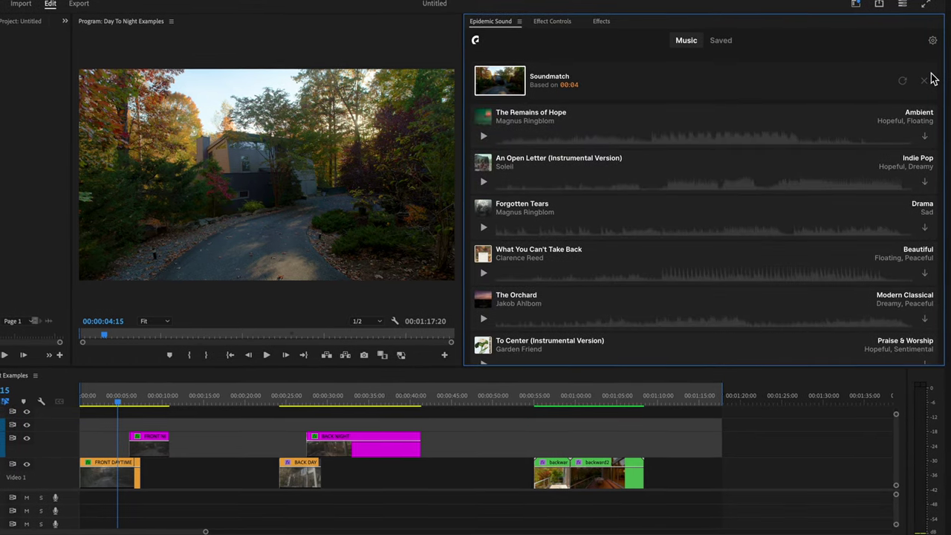
Step: Audition the recommended tracks such as Mouna, ending on Saudade from partway in
{"action": "left_click", "coordinate": [675, 137]}
{"action": "scroll", "coordinate": [651, 142], "scroll_direction": "down", "scroll_amount": 5}
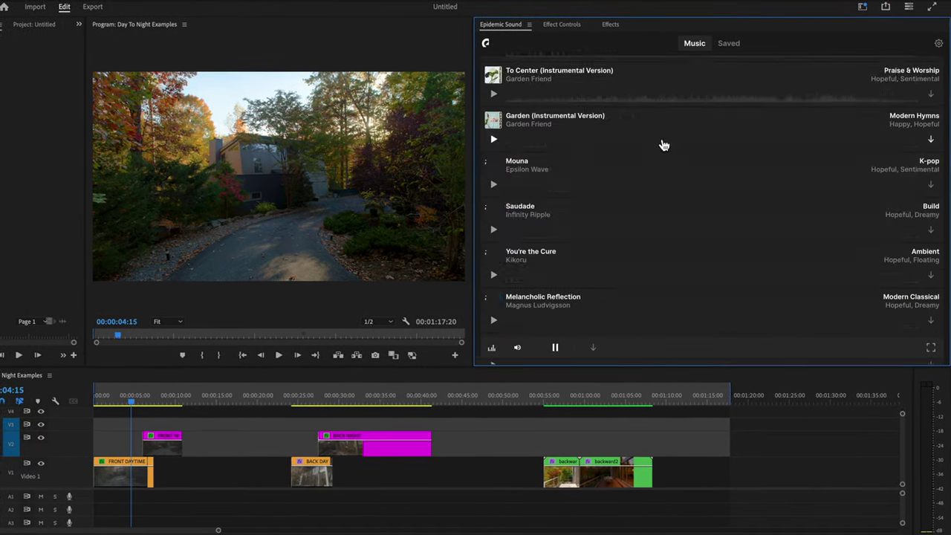
{"action": "scroll", "coordinate": [663, 145], "scroll_direction": "down", "scroll_amount": 1}
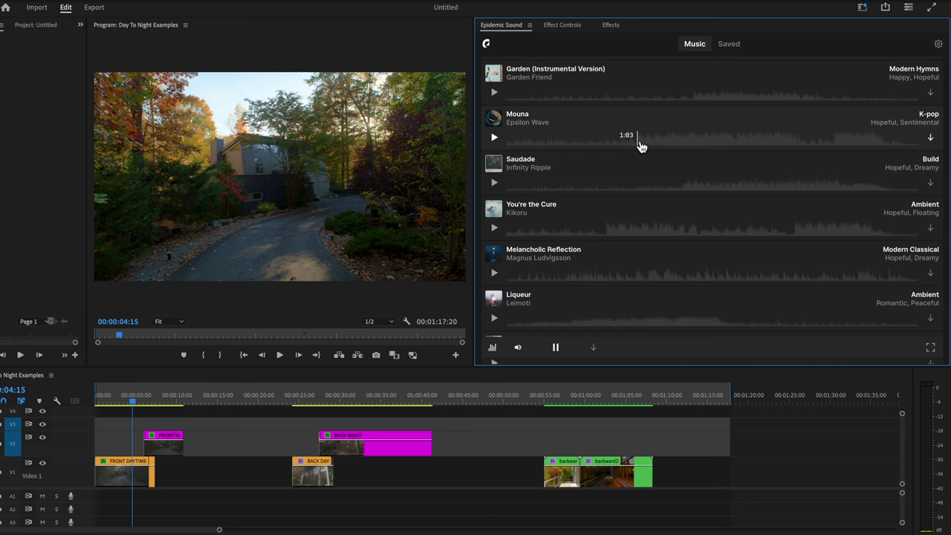
{"action": "left_click", "coordinate": [682, 187]}
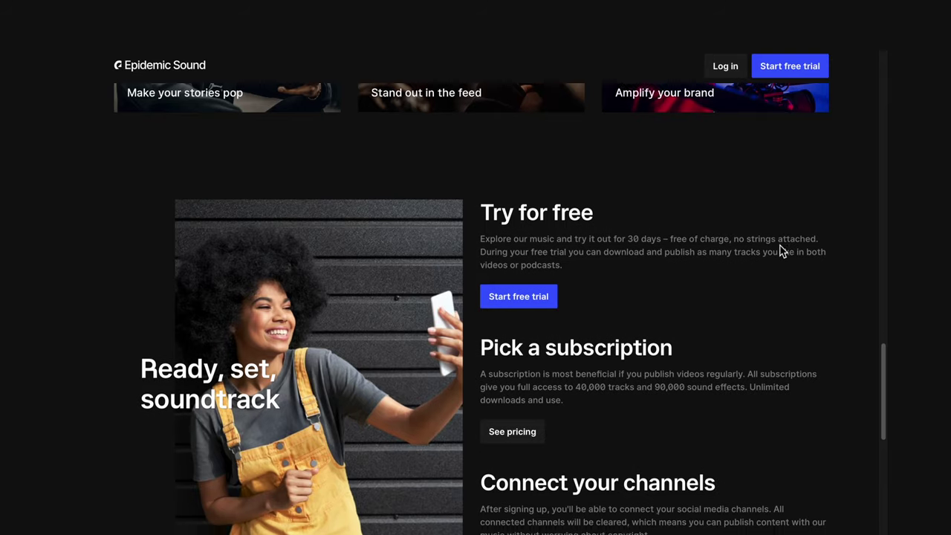
Step: Scroll down the Epidemic Sound website toward the See pricing link
{"action": "scroll", "coordinate": [780, 250], "scroll_direction": "down", "scroll_amount": 2}
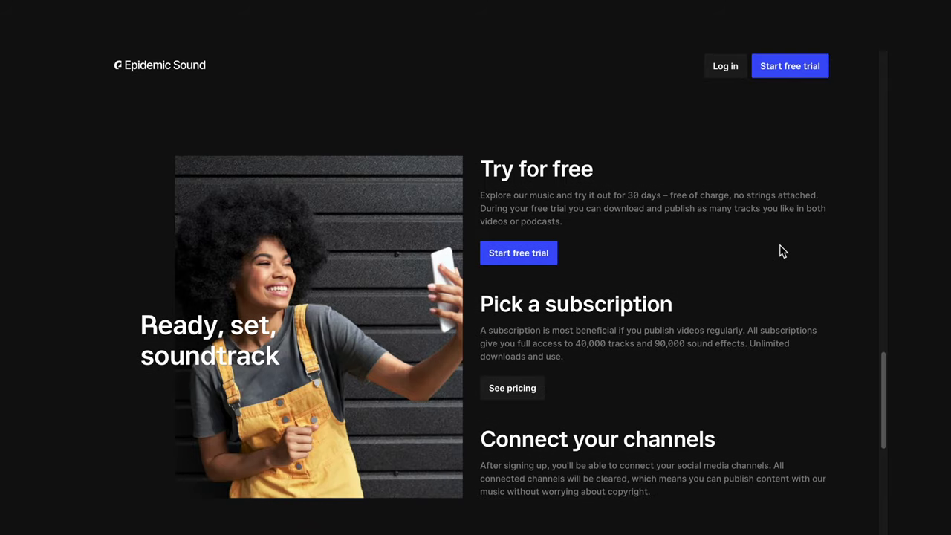